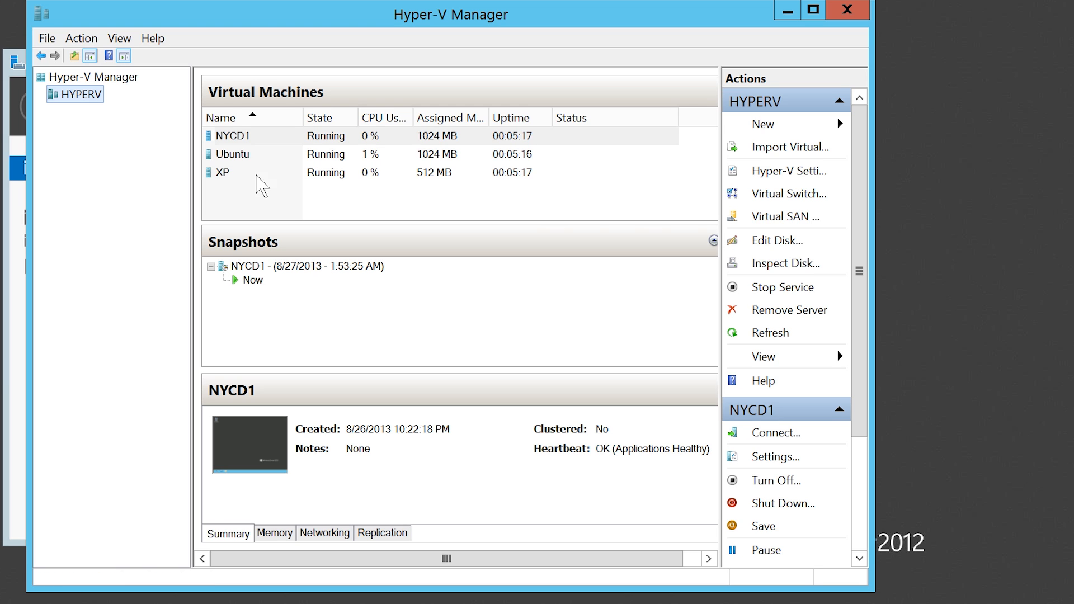
# Open the XP virtual machine's console to examine its guest desktop and mouse behaviour, and close the connection.
pyautogui.doubleClick(234, 174)
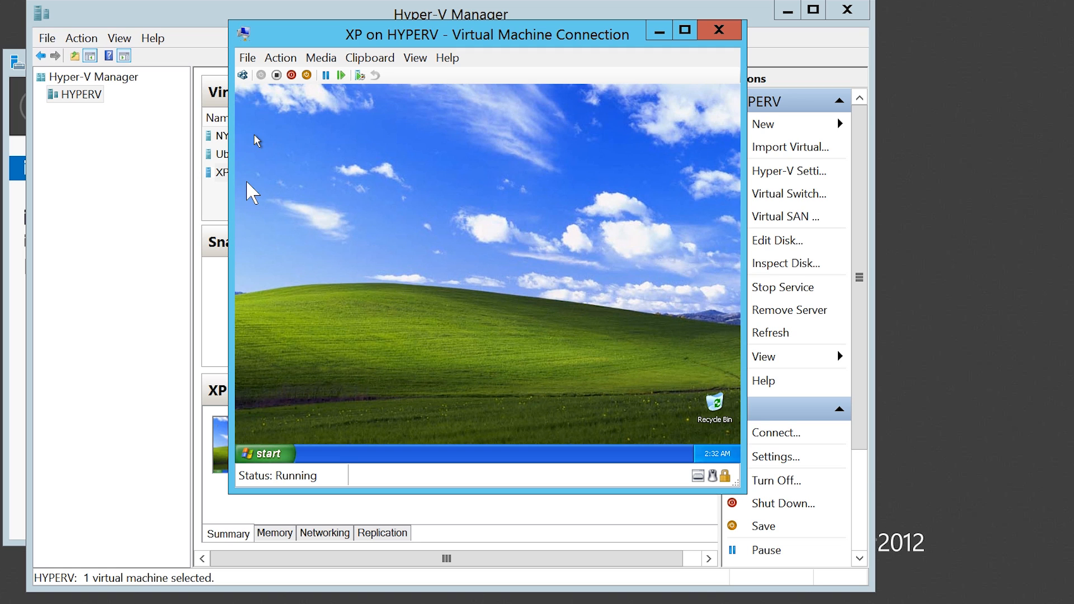
pyautogui.click(247, 182)
pyautogui.click(718, 30)
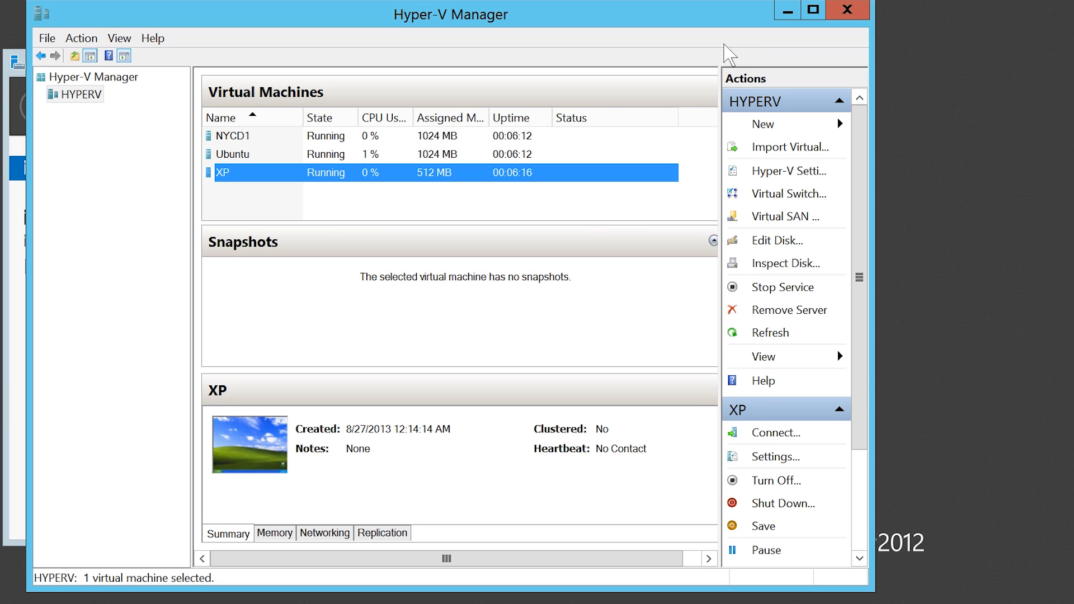
# Connect to the NYCD1 virtual machine and insert the Integration Services Setup Disk.
pyautogui.doubleClick(241, 139)
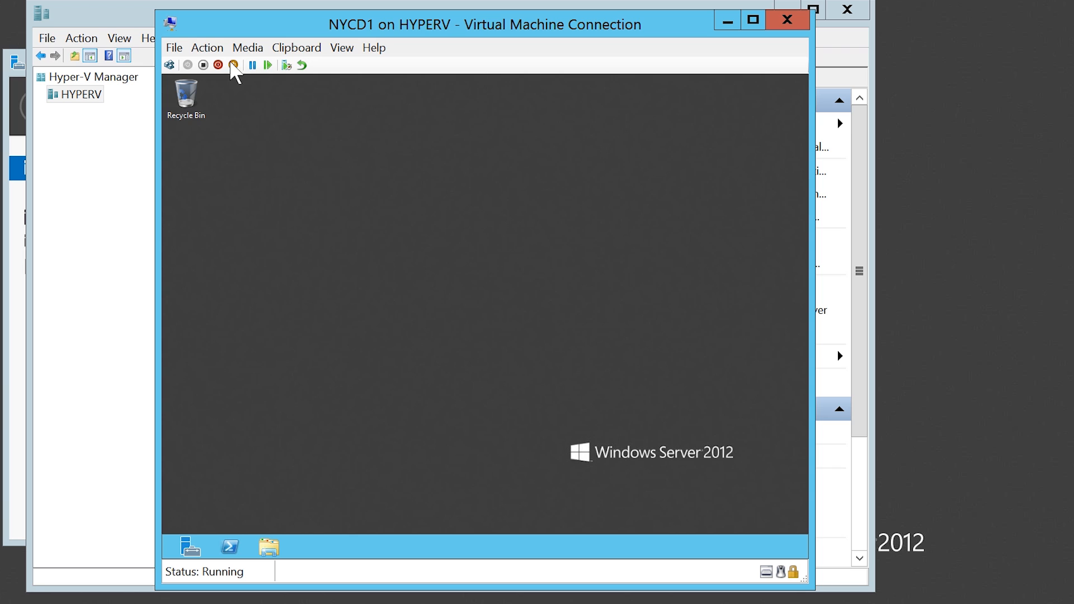
pyautogui.click(207, 47)
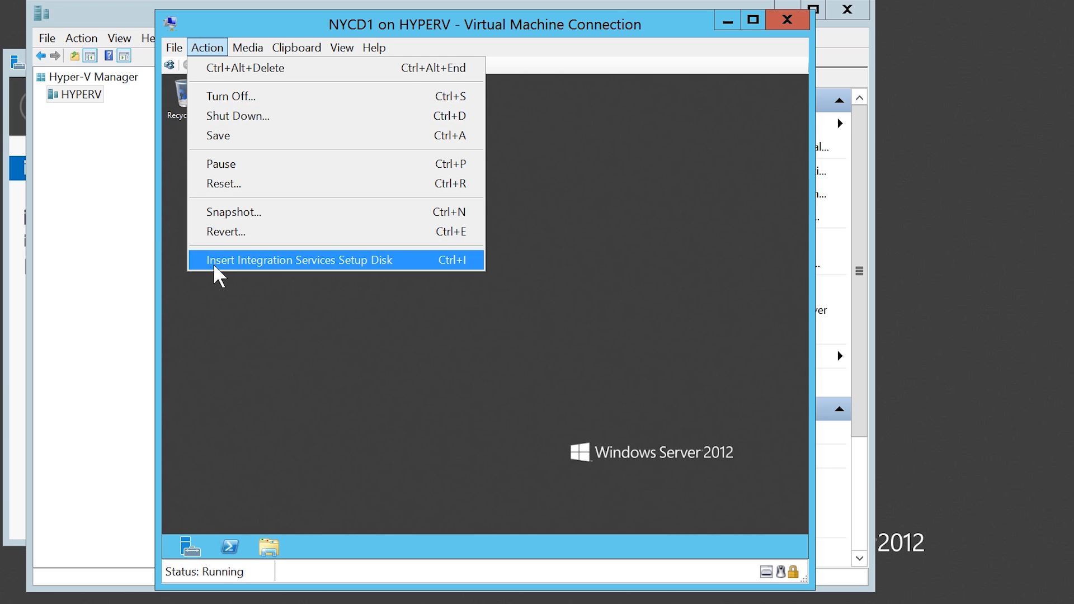
pyautogui.click(421, 267)
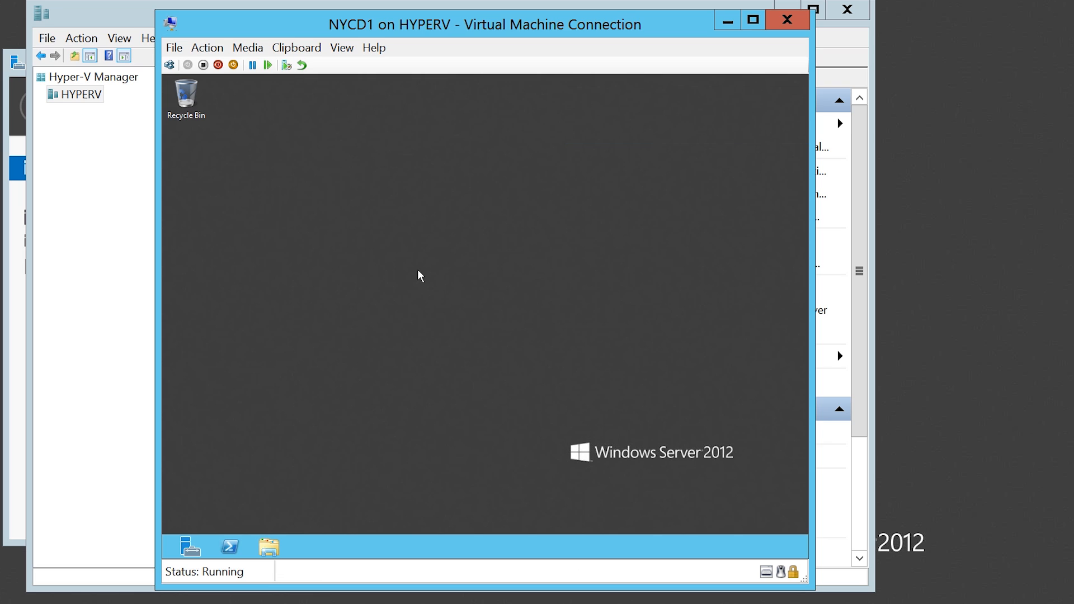
# Upgrade NYCD1's Hyper-V integration services from the guest's DVD Drive (D:) and restart the guest to complete the installation.
pyautogui.click(269, 547)
pyautogui.click(278, 363)
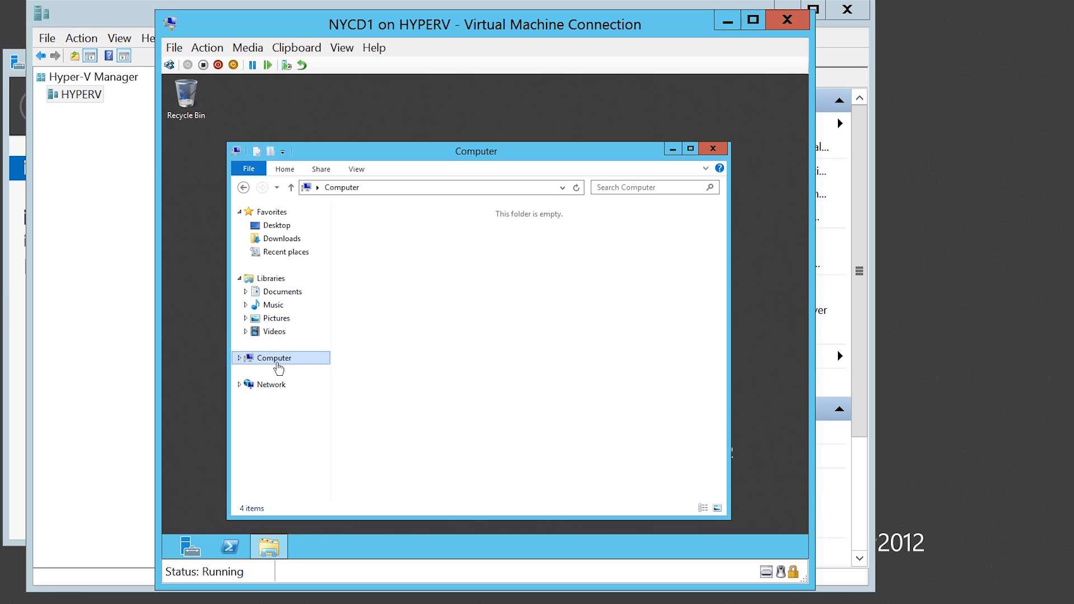
pyautogui.click(537, 307)
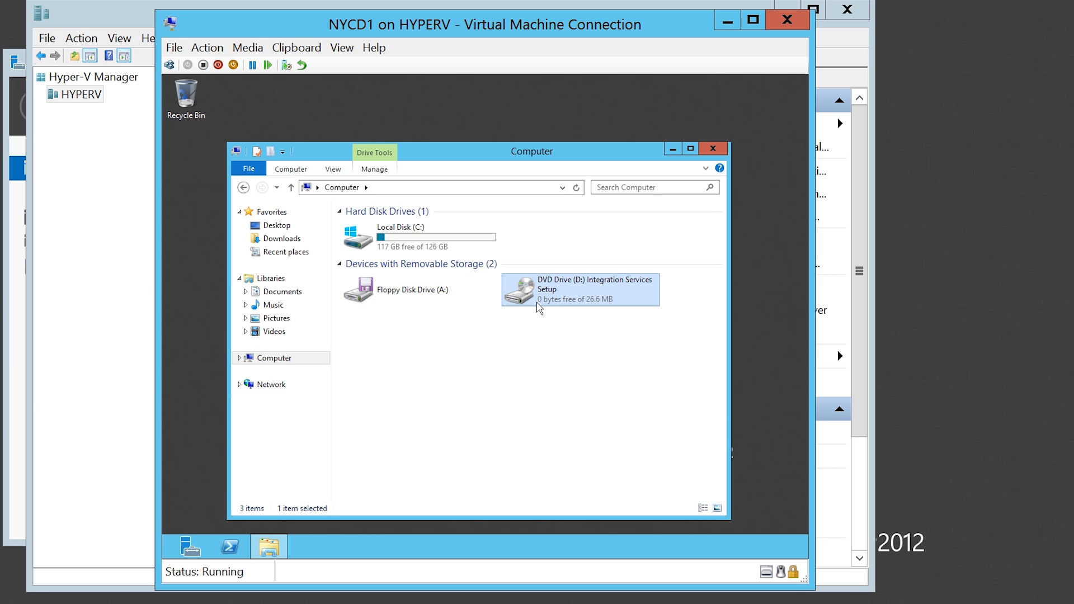
pyautogui.doubleClick(610, 302)
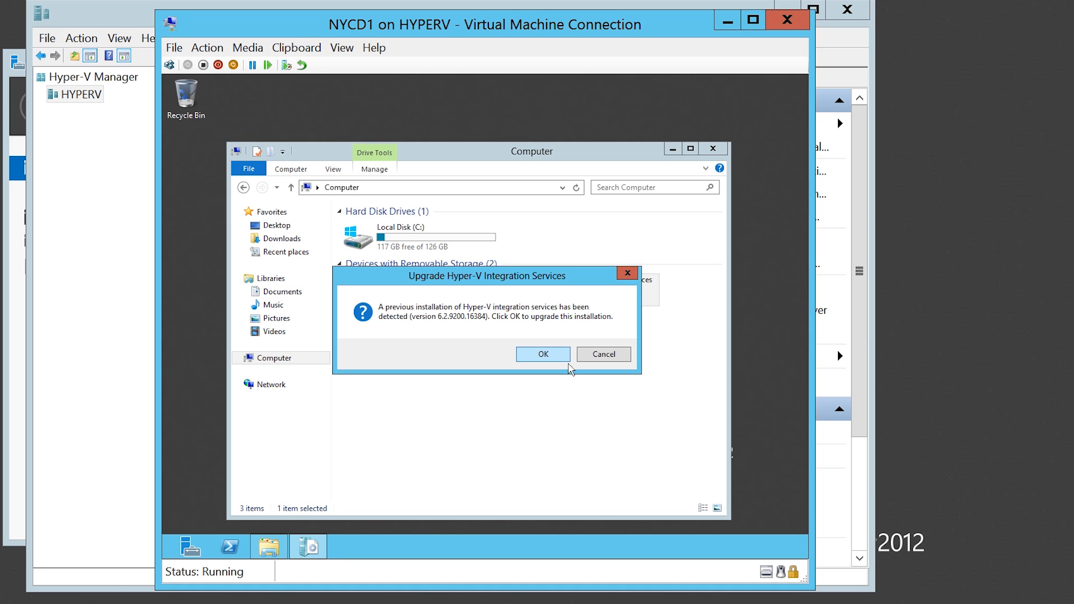
pyautogui.click(569, 361)
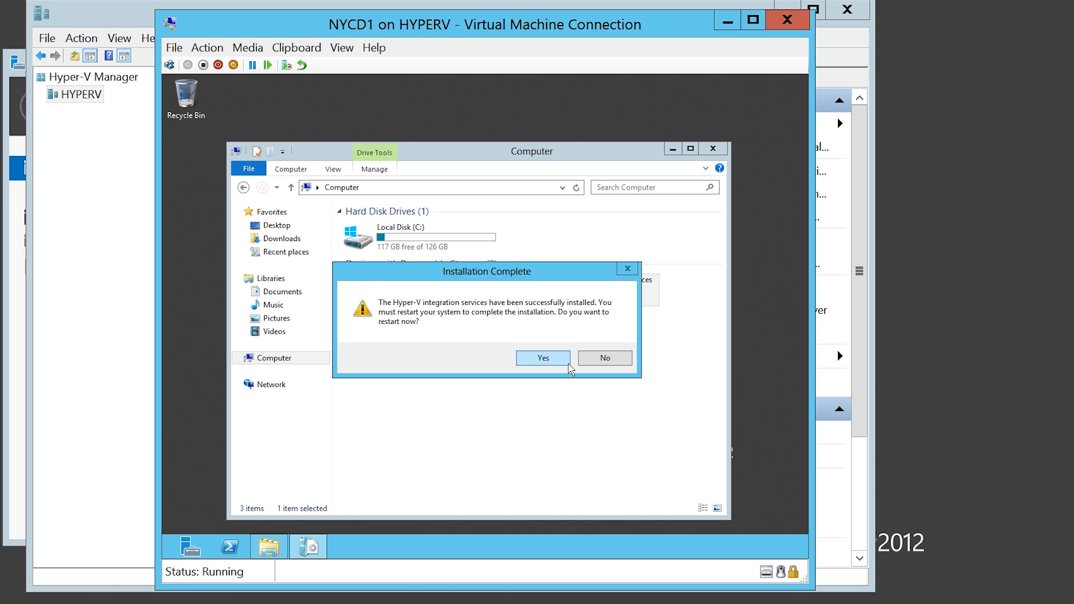
pyautogui.click(569, 363)
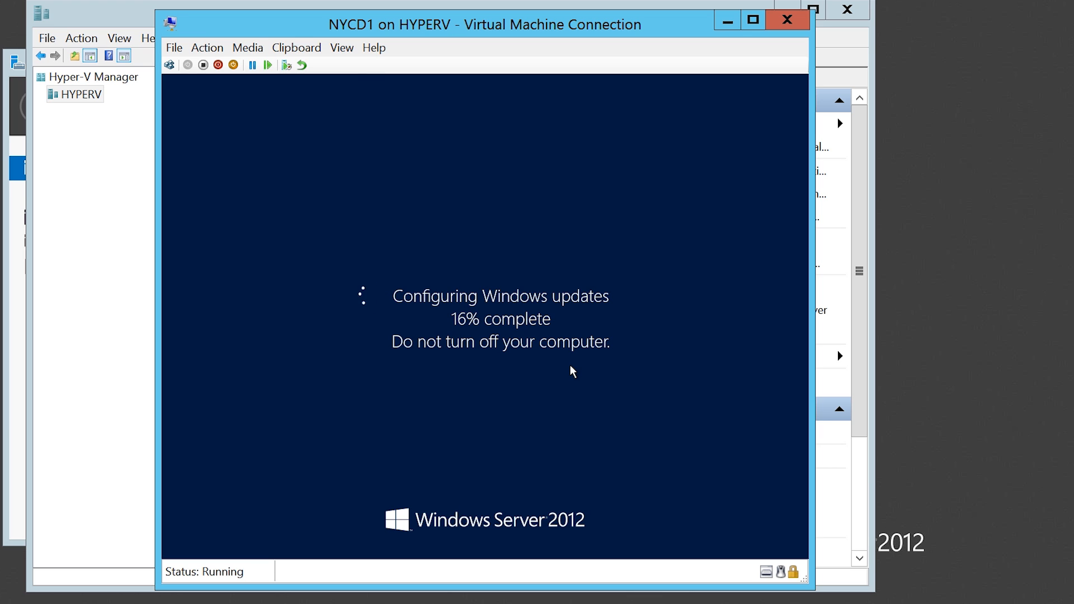
# In NYCD1's virtual machine settings, turn off Time synchronization under Integration Services.
pyautogui.click(131, 212)
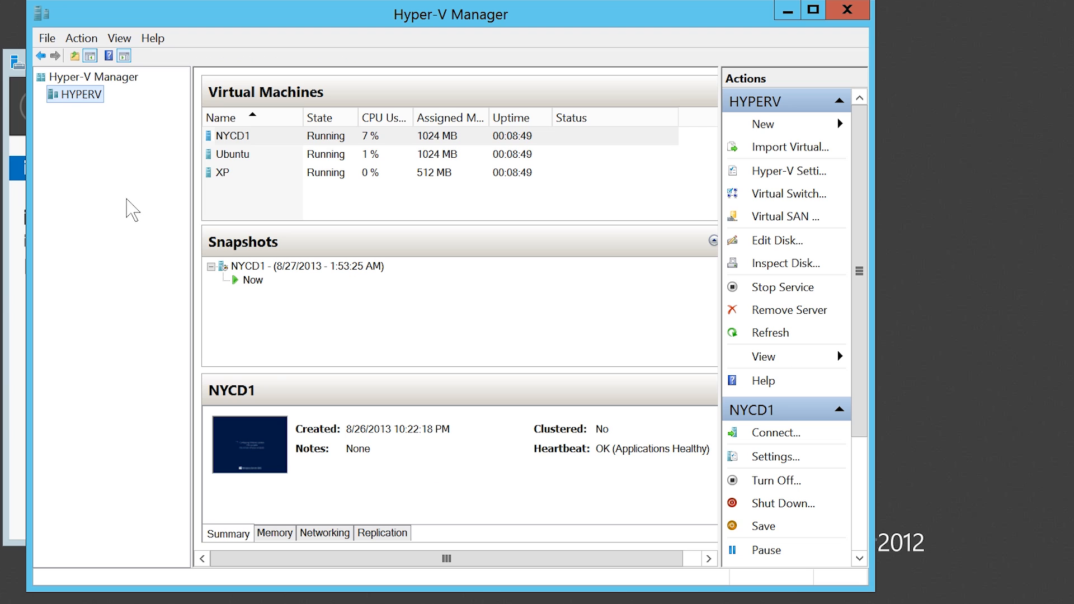
pyautogui.rightClick(244, 141)
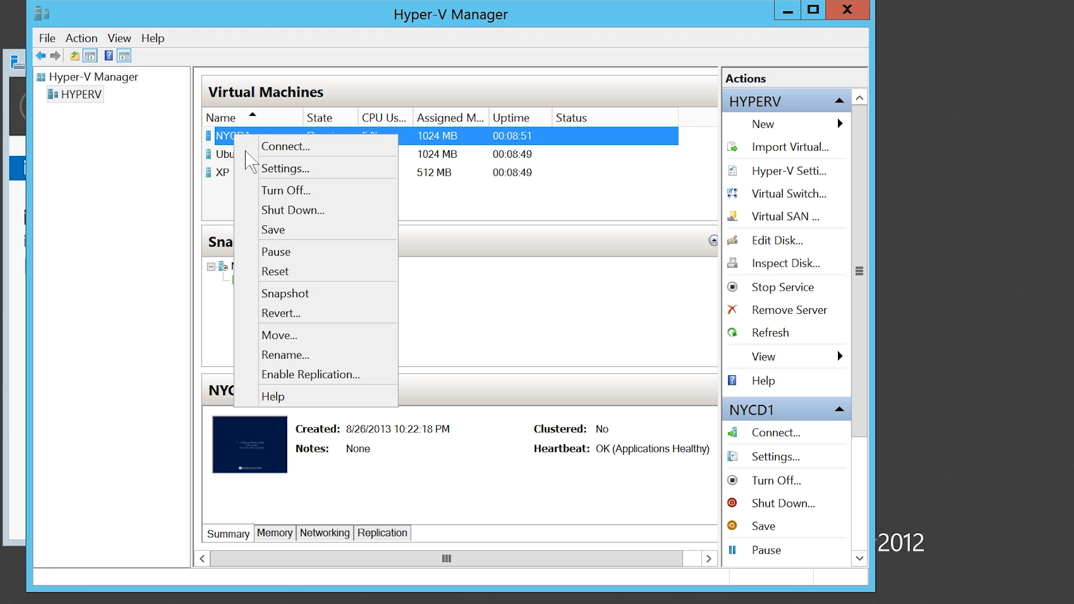
pyautogui.click(360, 171)
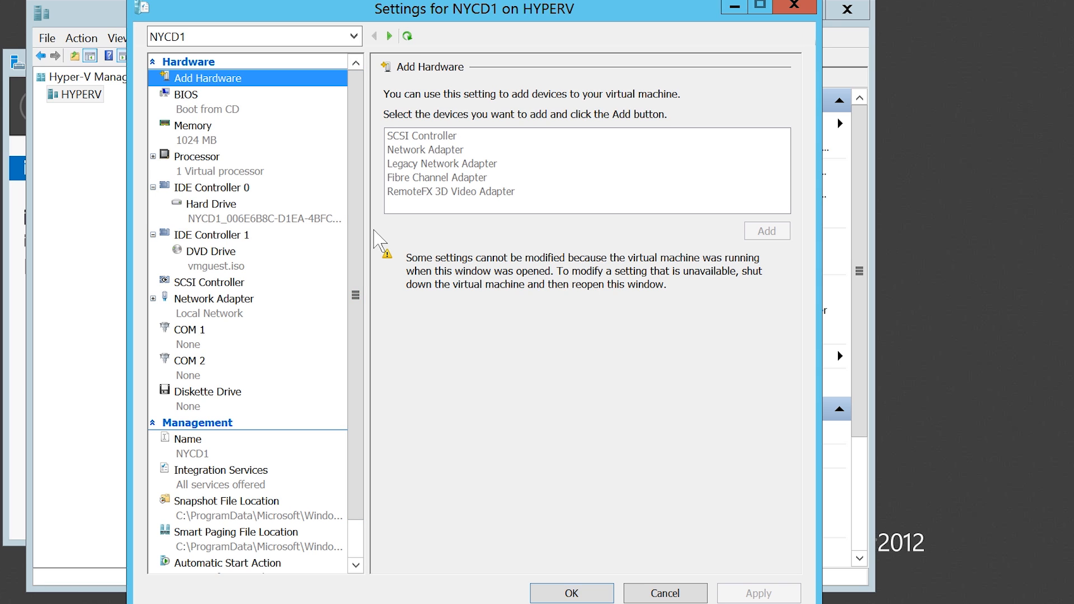
pyautogui.click(198, 485)
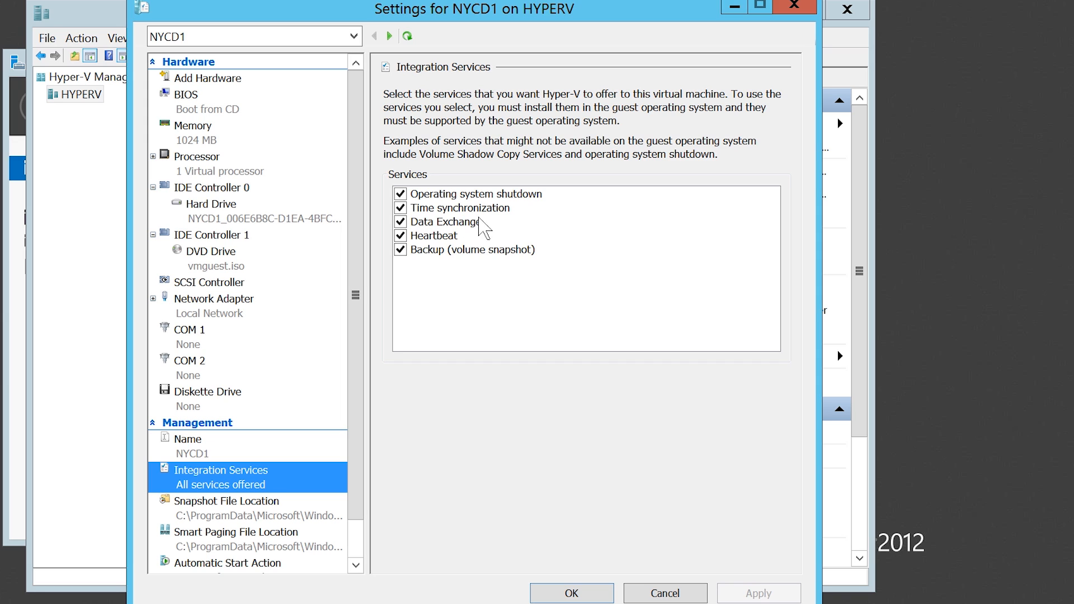
pyautogui.click(414, 212)
pyautogui.press('space')
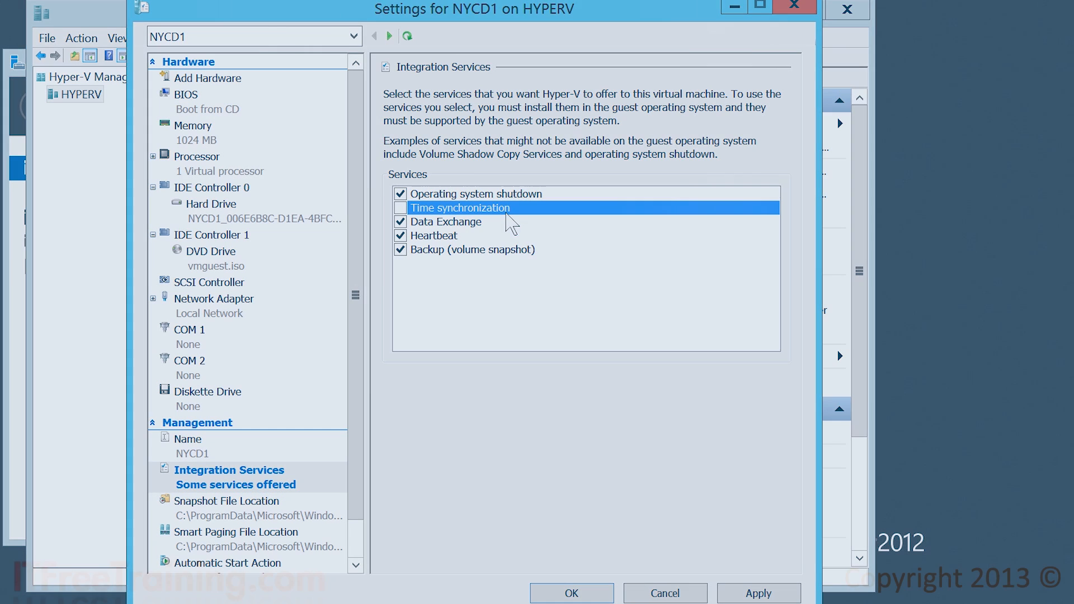
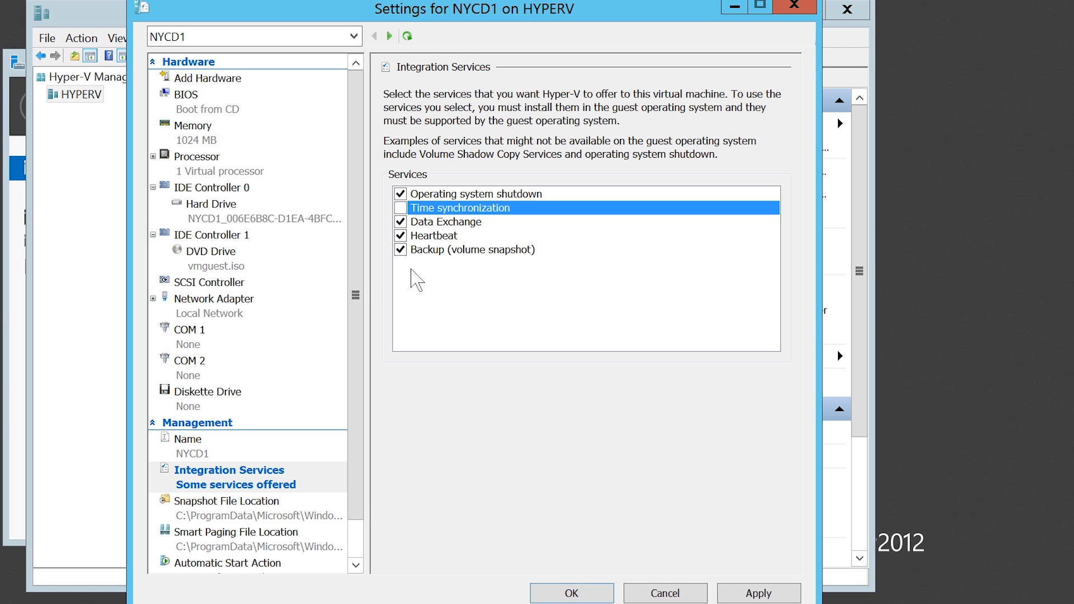
# Save NYCD1's settings, close its connection view, and connect to the Ubuntu virtual machine.
pyautogui.click(572, 593)
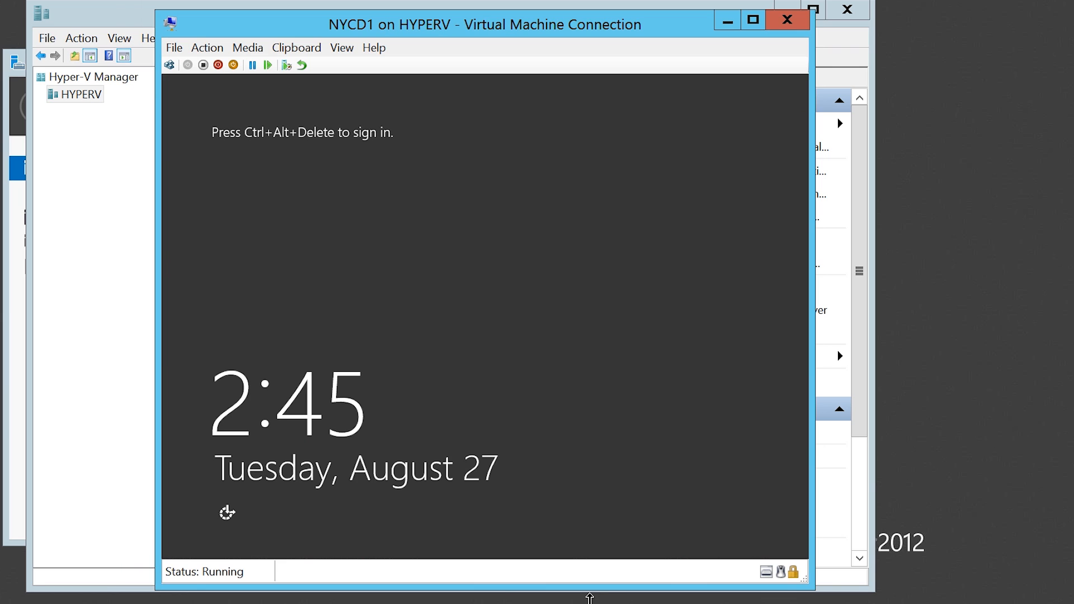
pyautogui.click(123, 307)
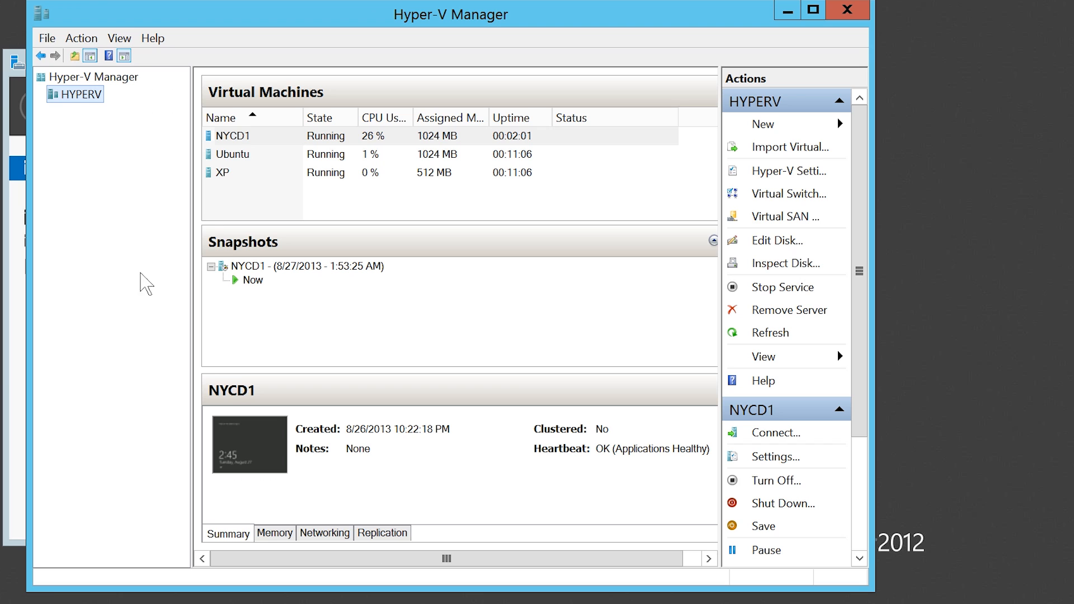
pyautogui.click(234, 158)
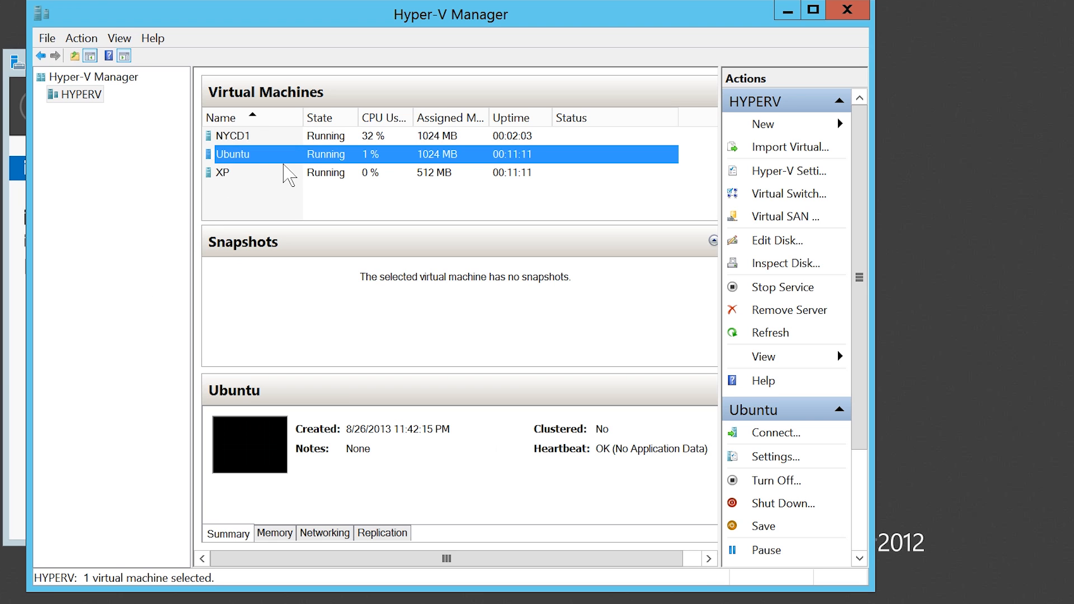
pyautogui.doubleClick(296, 158)
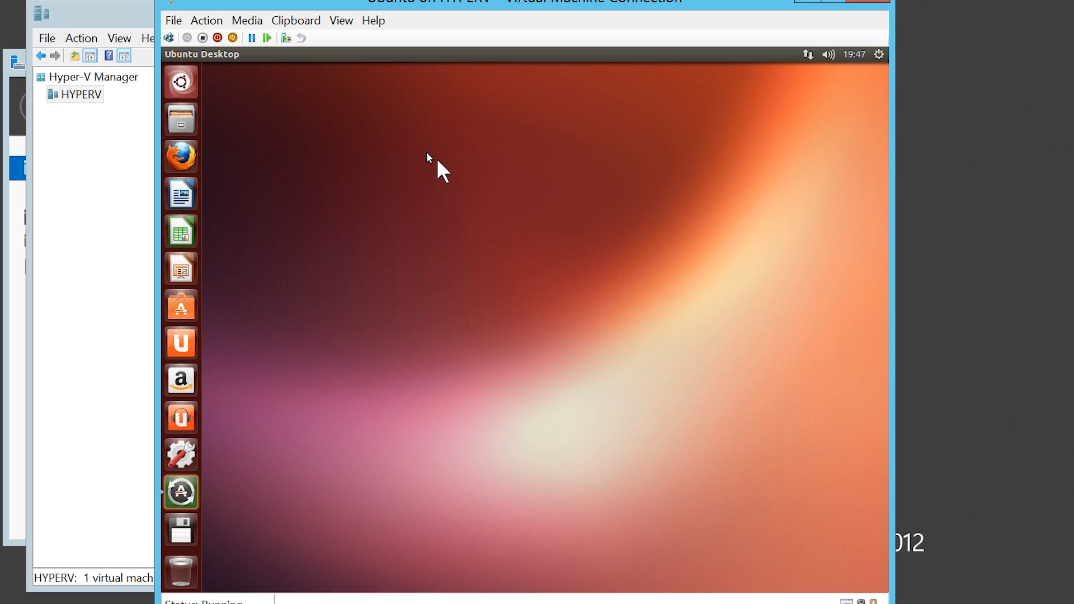
# Find the Terminal application in the Ubuntu guest by searching applications for "ter" and open it.
pyautogui.rightClick(192, 81)
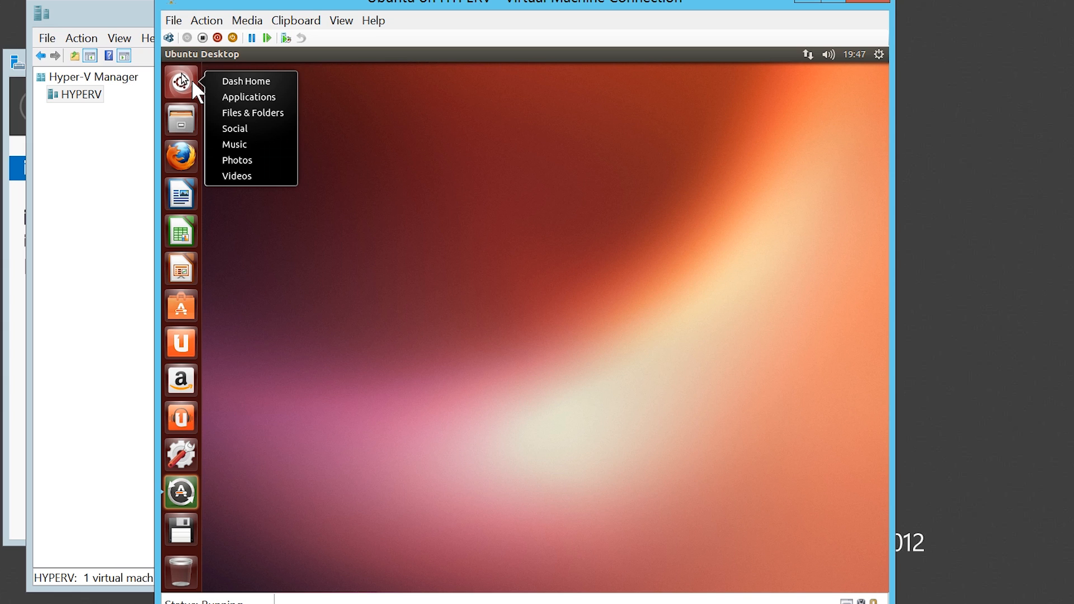
pyautogui.click(289, 100)
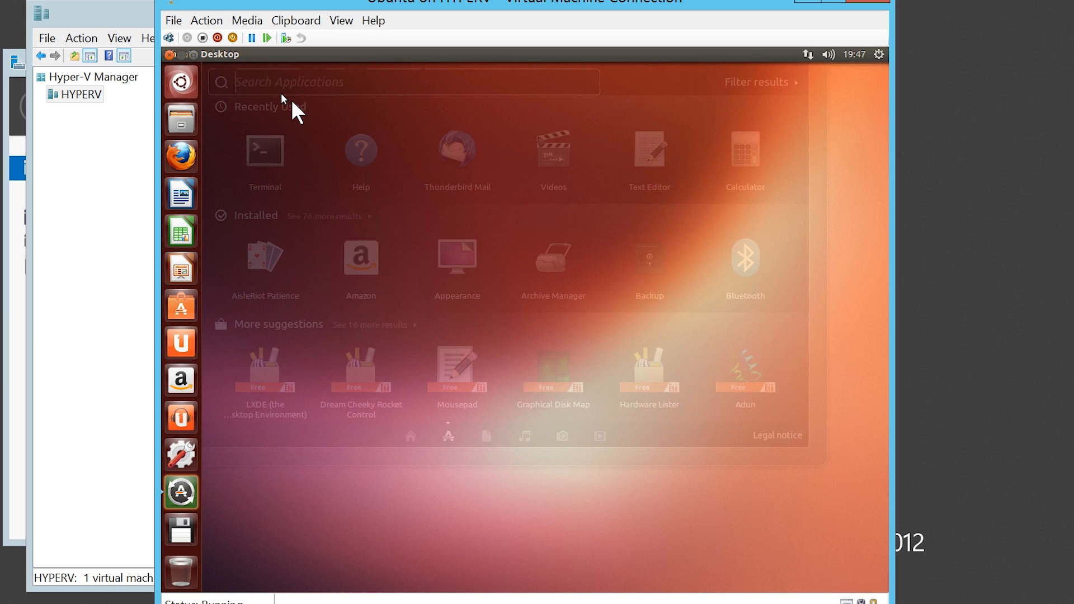
pyautogui.write('ter')
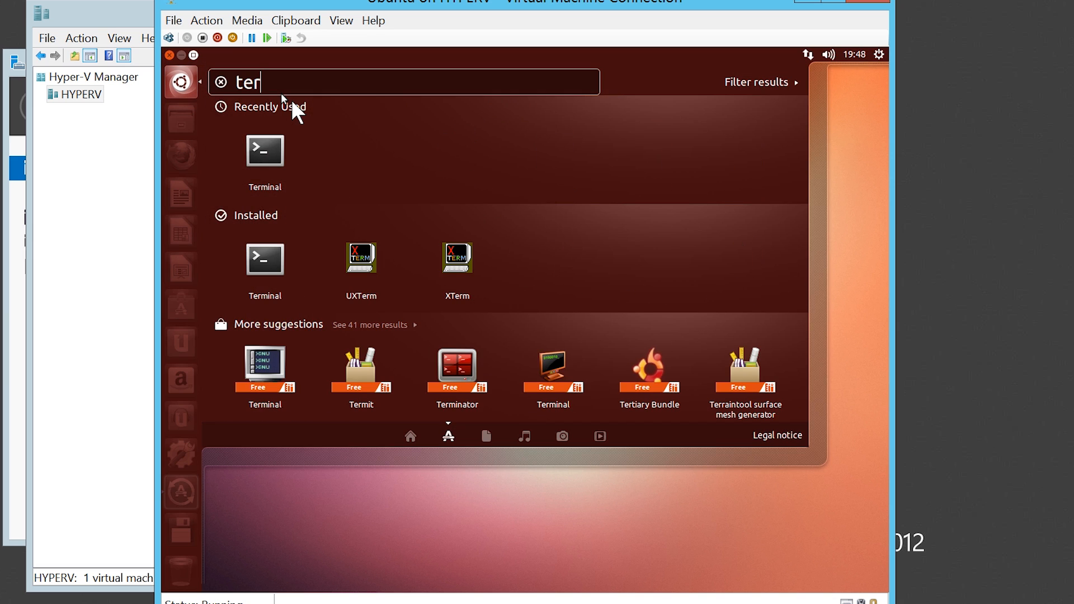
pyautogui.click(284, 166)
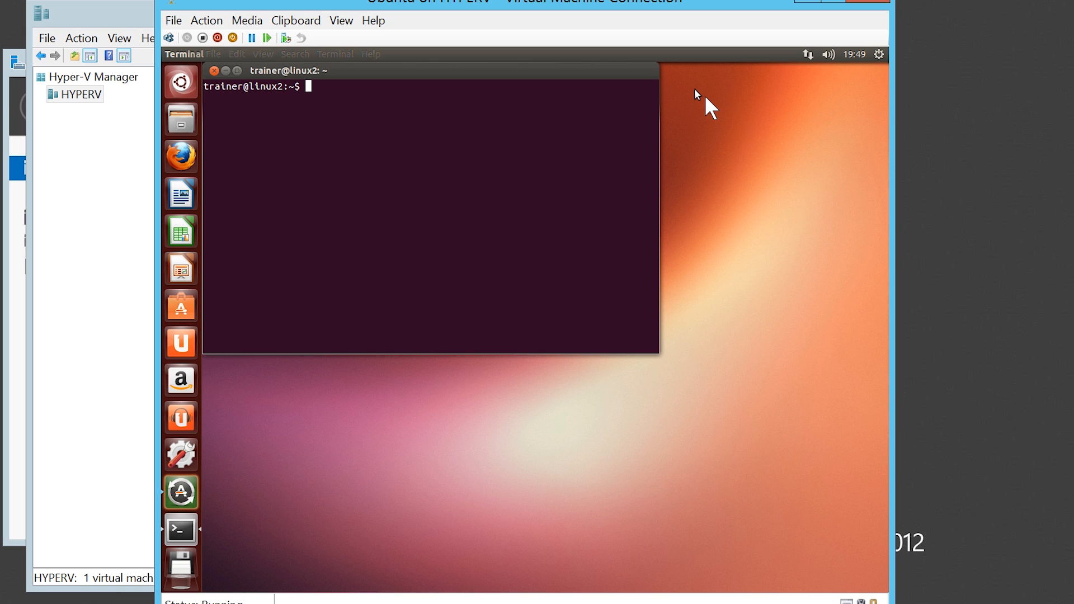
# Open /etc/initramfs-tools/modules for editing with sudo pico, authenticating with the sudo password.
pyautogui.write('sudo pico /etc/init')
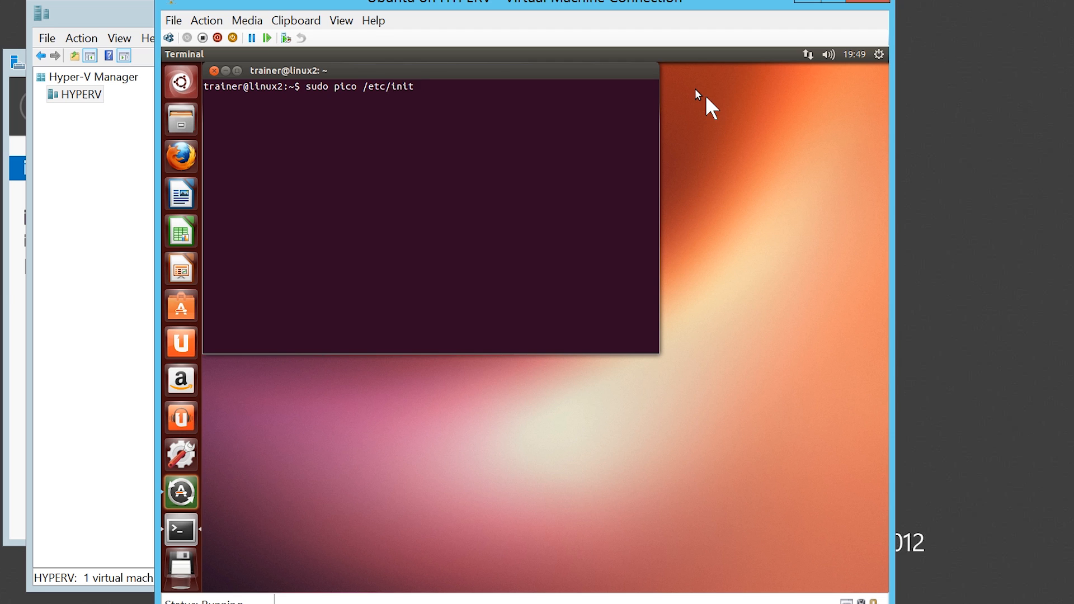
pyautogui.write('ram')
pyautogui.press('Tab')
pyautogui.write('m')
pyautogui.press('Tab')
pyautogui.press('Return')
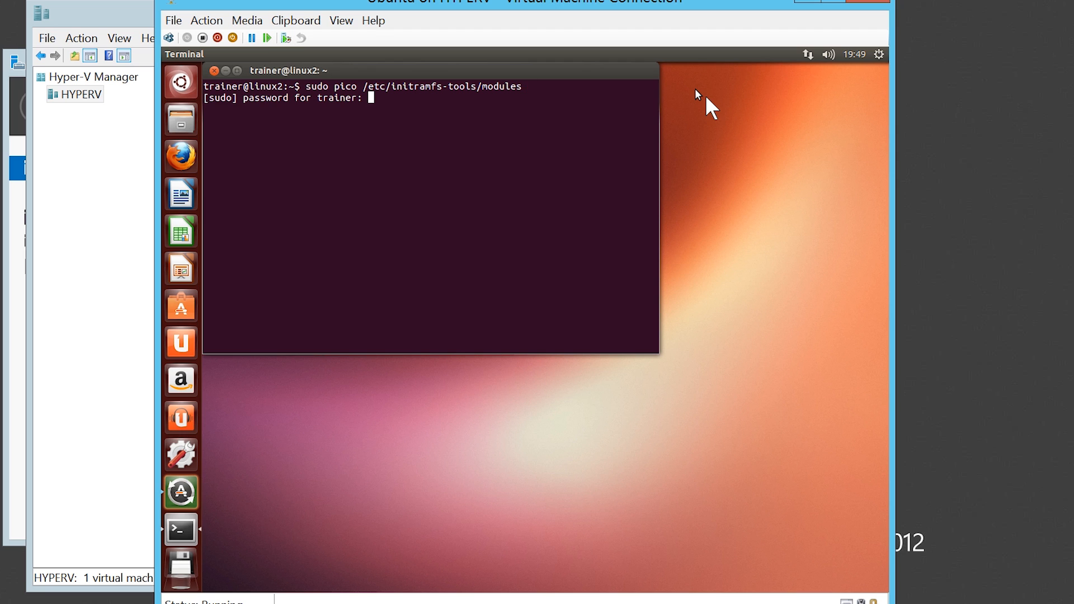
pyautogui.press('Return')
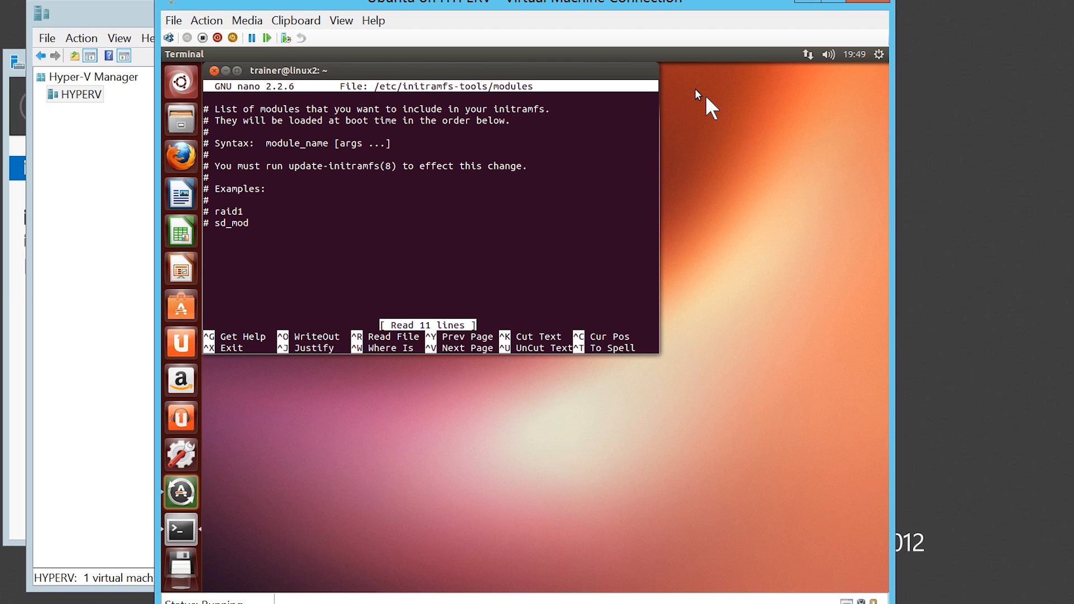
# Append the lines "hv vmbus", "hv storvsc", "hv blkvsc" and "hv netvsc" below the examples in the modules file.
pyautogui.press('Down')
pyautogui.press('Down')
pyautogui.press('Down')
pyautogui.press('Down')
pyautogui.press('Down')
pyautogui.press('Down')
pyautogui.press('Down')
pyautogui.press('Down')
pyautogui.press('Down')
pyautogui.press('Down')
pyautogui.press('Down')
pyautogui.press('Return')
pyautogui.write('hv vmbus')
pyautogui.press('Return')
pyautogui.write('hv storvsc')
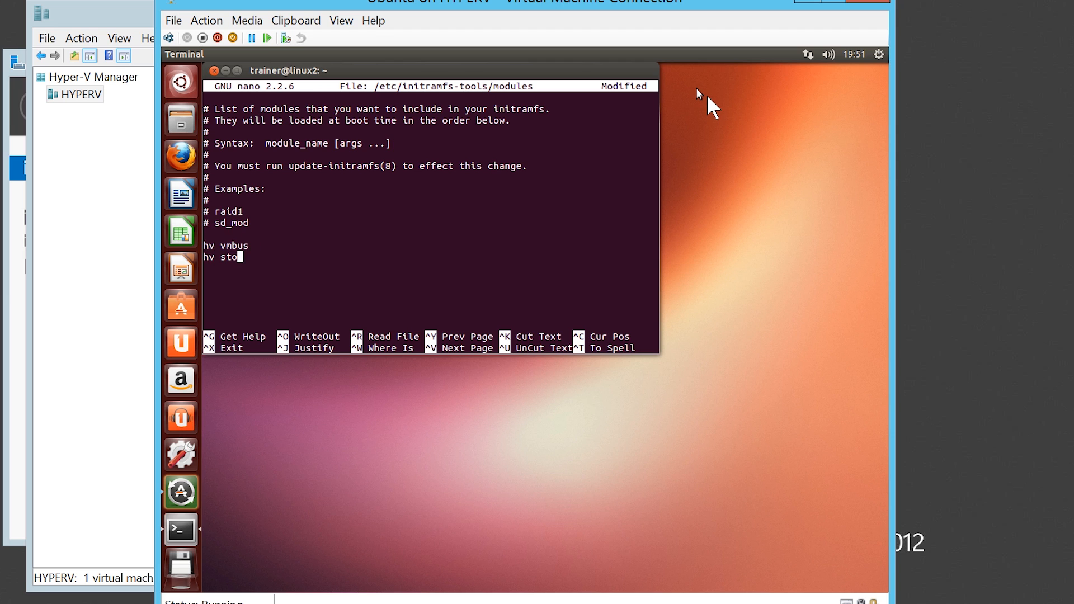
pyautogui.press('Return')
pyautogui.write('hv blkvsc')
pyautogui.press('Return')
pyautogui.write('hv netvsc')
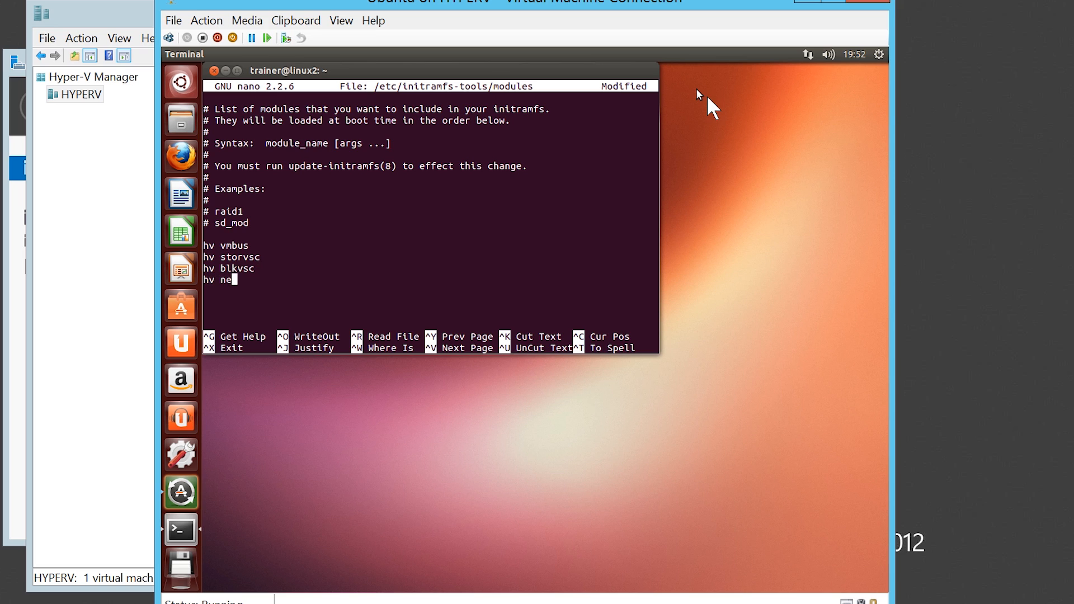
pyautogui.press('Return')
# Save the modified modules file under its existing name and exit the editor.
pyautogui.hotkey('ctrl', 'x')
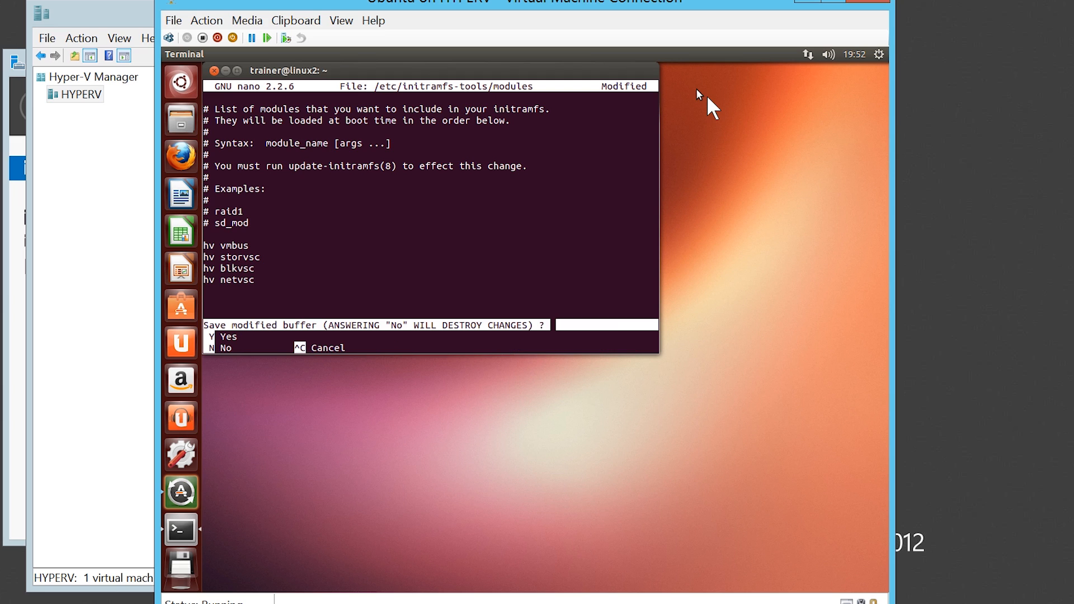
pyautogui.press('y')
pyautogui.press('Return')
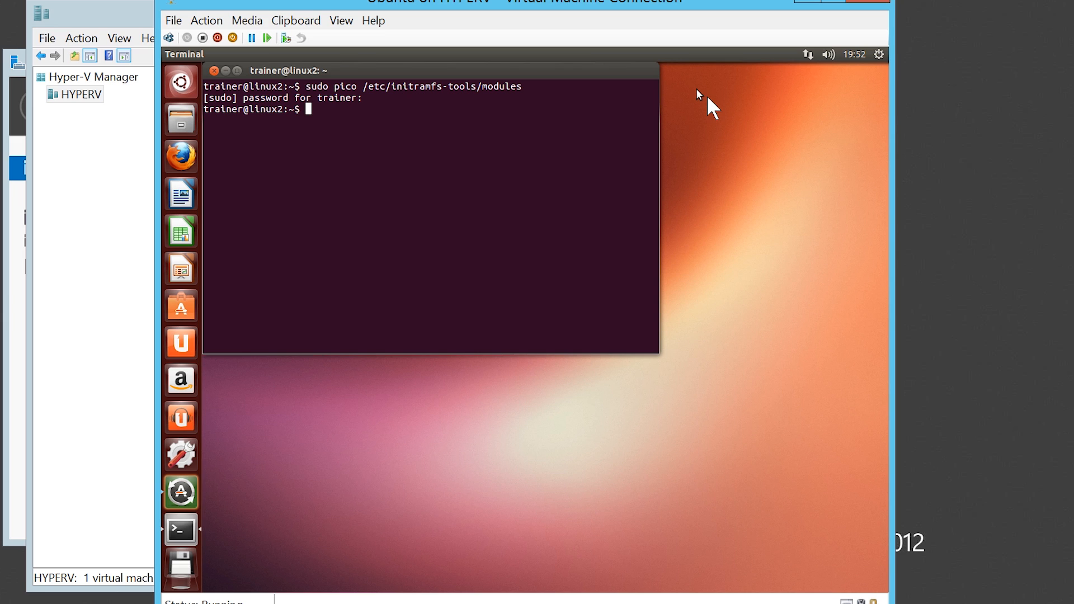
# Regenerate the initramfs image with the command sudo update-initramfs -u.
pyautogui.write('sudo update-initramfs -u')
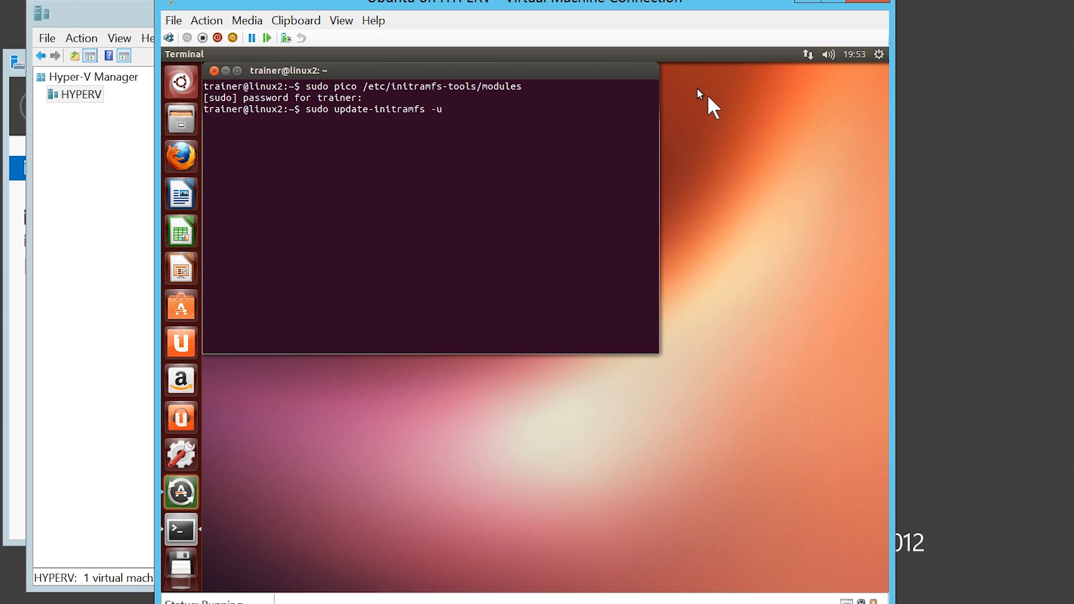
pyautogui.press('Return')
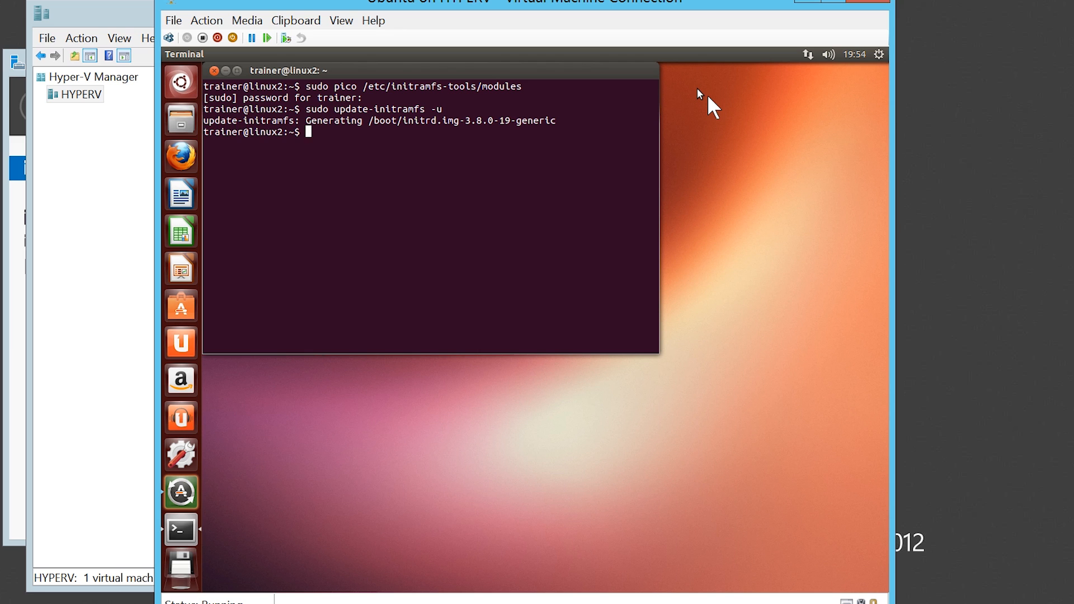
# Restart the Ubuntu guest with sudo shutdown -r now and sign back in with the account password.
pyautogui.write('sudo shutdown -r now')
pyautogui.press('Return')
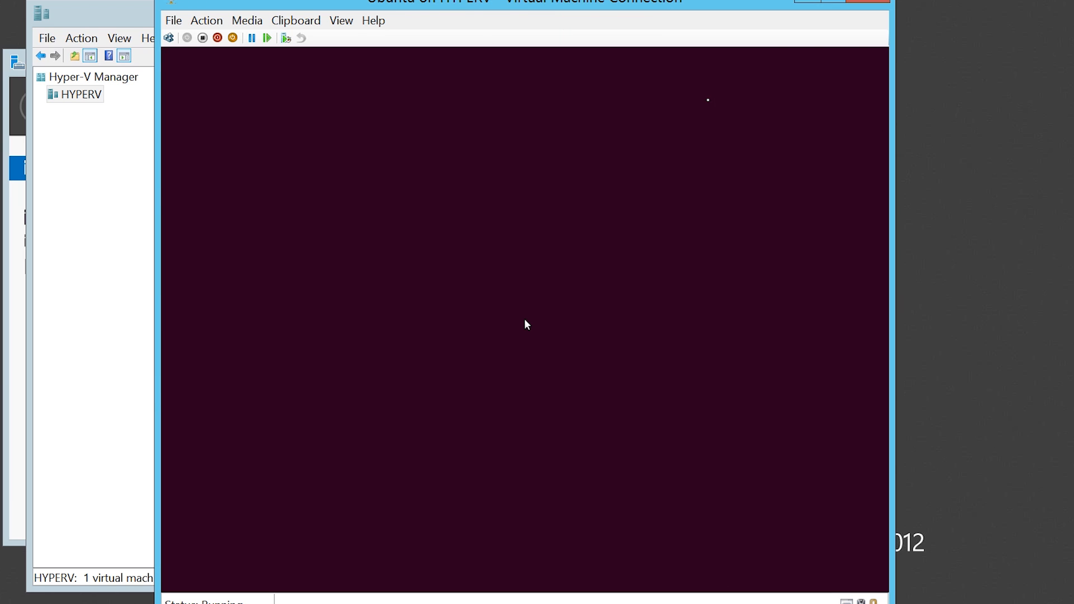
pyautogui.write('********')
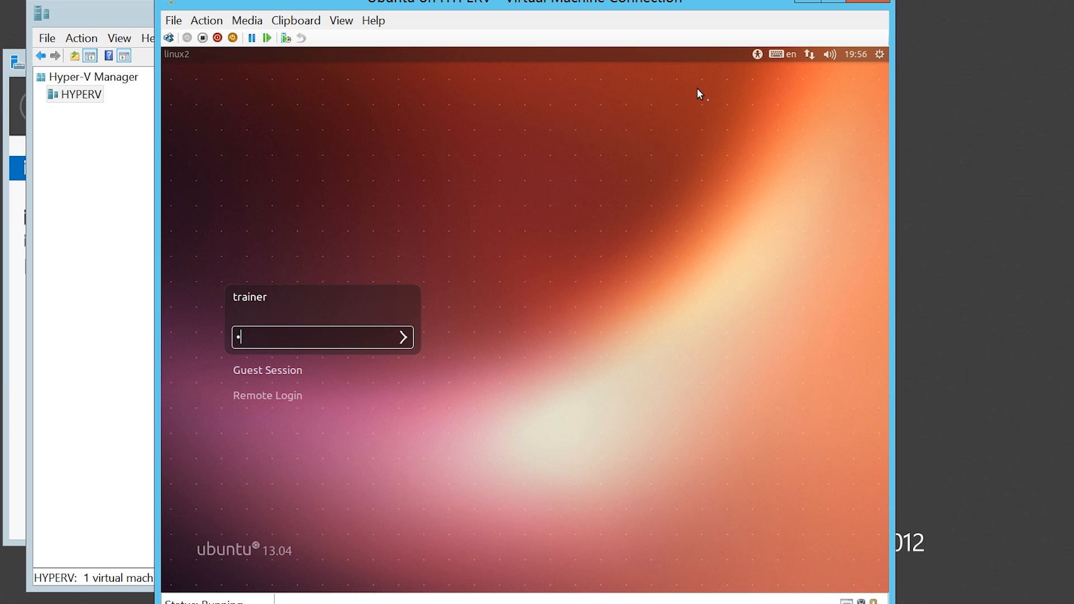
pyautogui.press('Return')
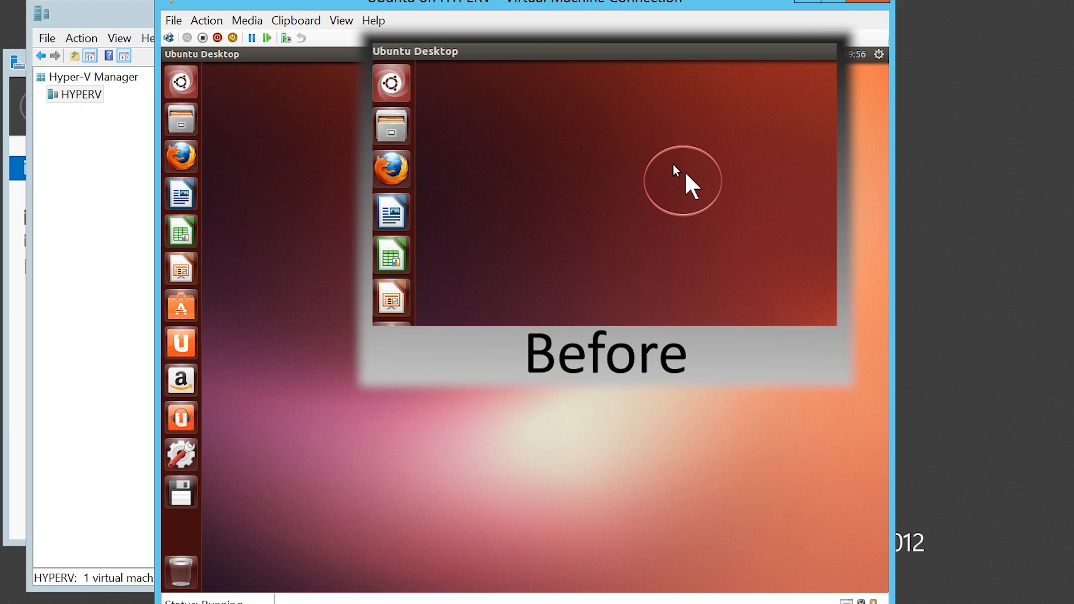
# Open a Terminal in the Ubuntu guest and list the loaded kernel modules with lsmod.
pyautogui.rightClick(184, 83)
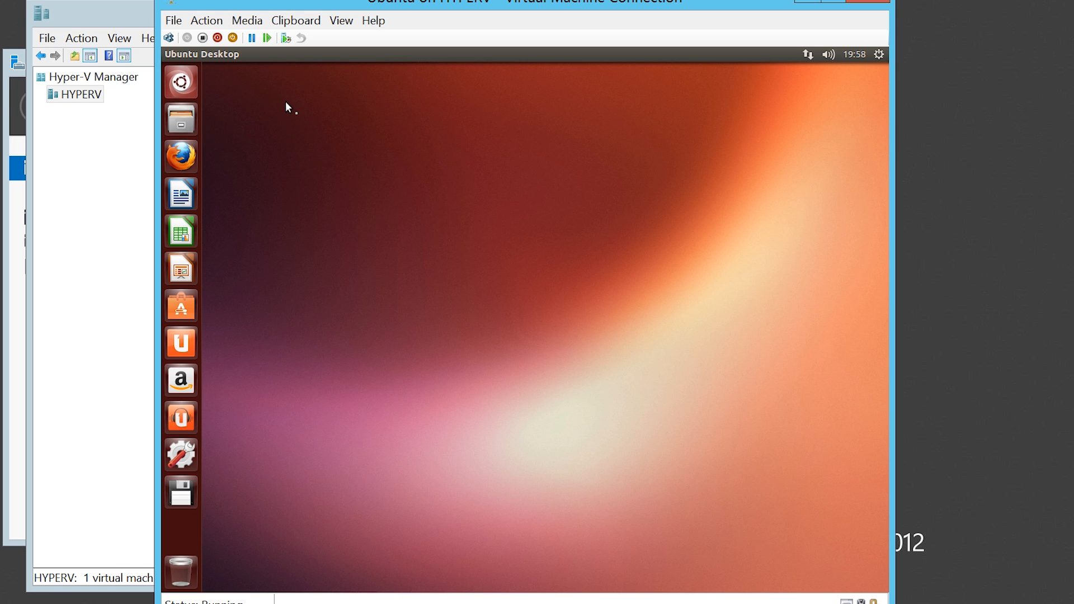
pyautogui.press('super+a')
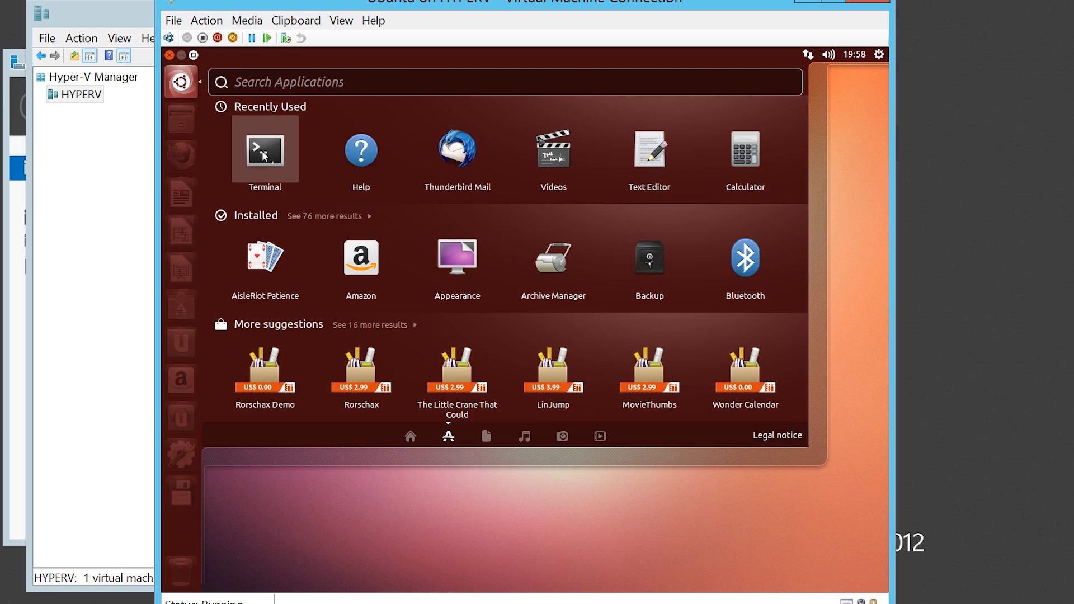
pyautogui.click(262, 153)
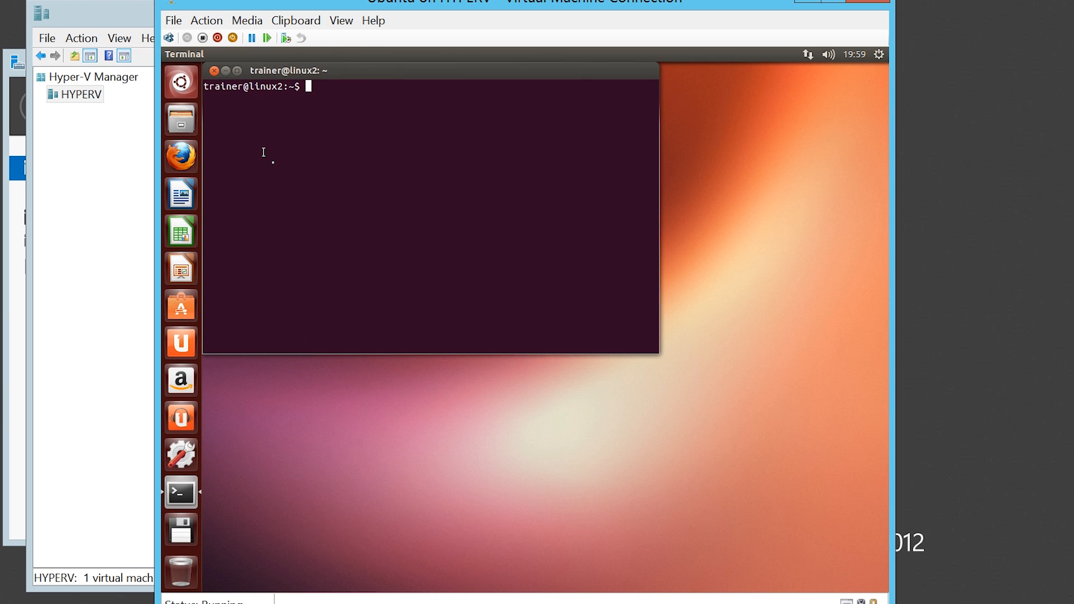
pyautogui.write('lsmod')
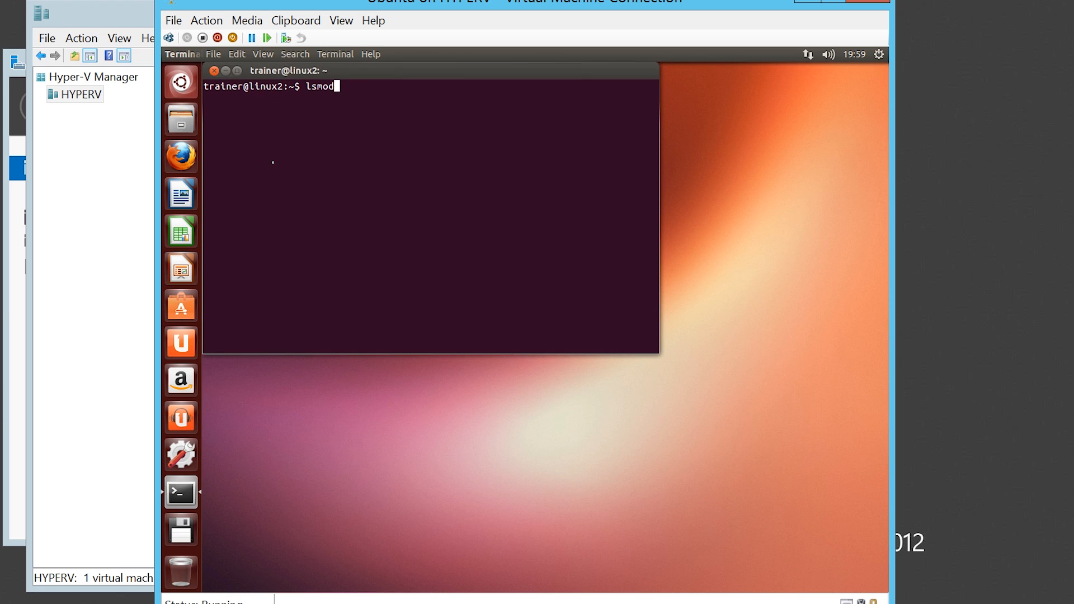
pyautogui.press('Return')
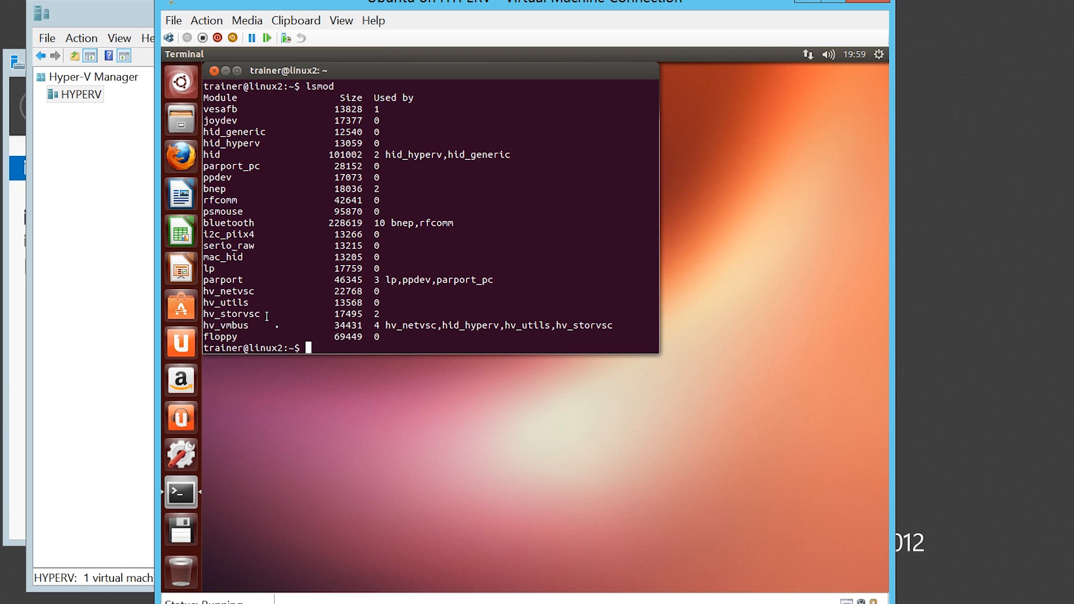
# Close the Ubuntu connection and display the Integration Services page in the Ubuntu virtual machine's settings.
pyautogui.click(870, 2)
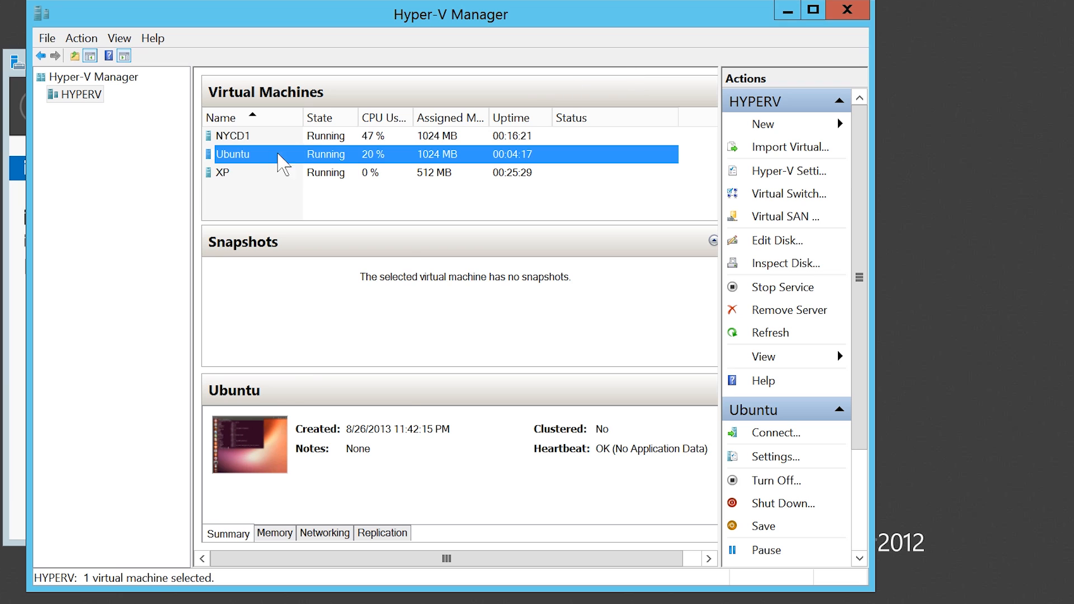
pyautogui.rightClick(250, 154)
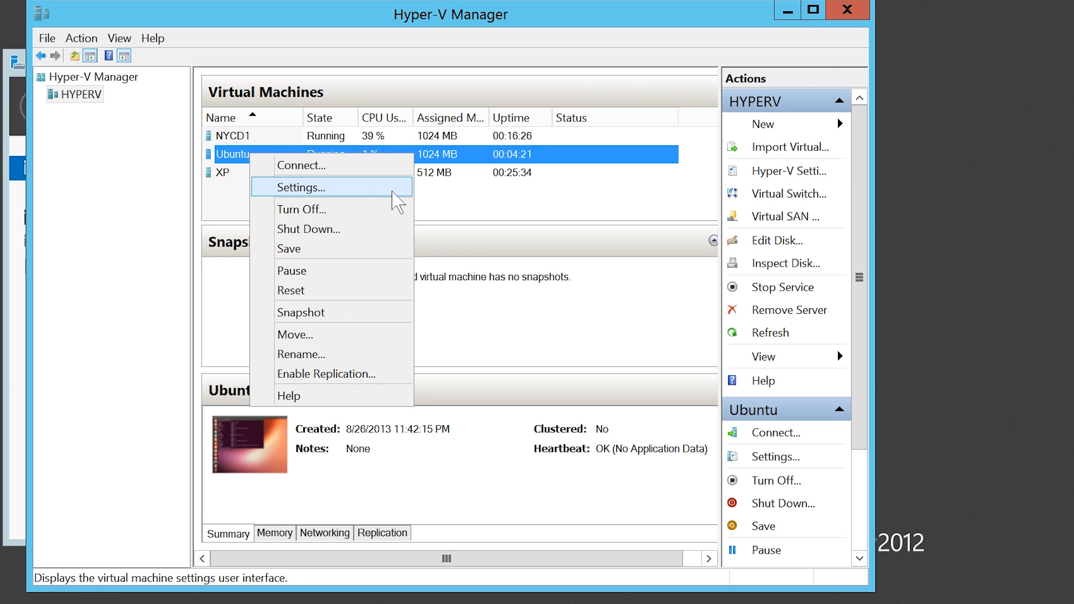
pyautogui.click(393, 192)
pyautogui.click(213, 484)
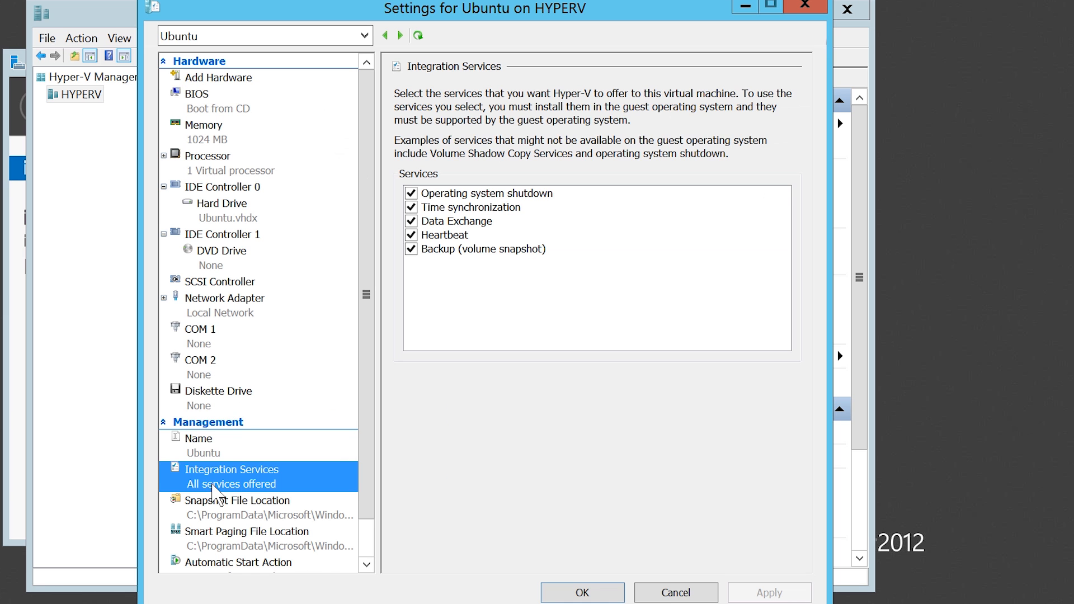